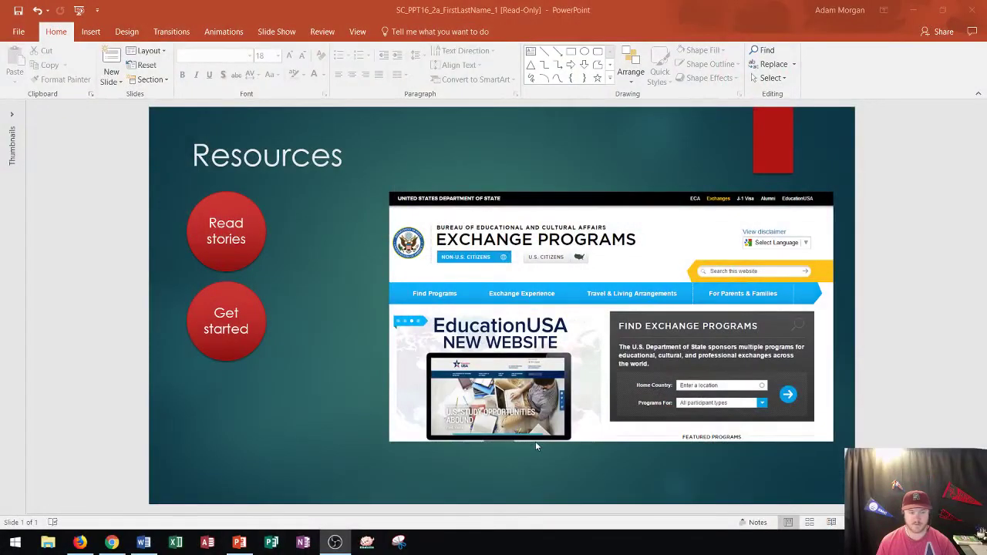
# Step: Bring the PowerPoint window showing the Resources slide to the front
pyautogui.click(70, 319)
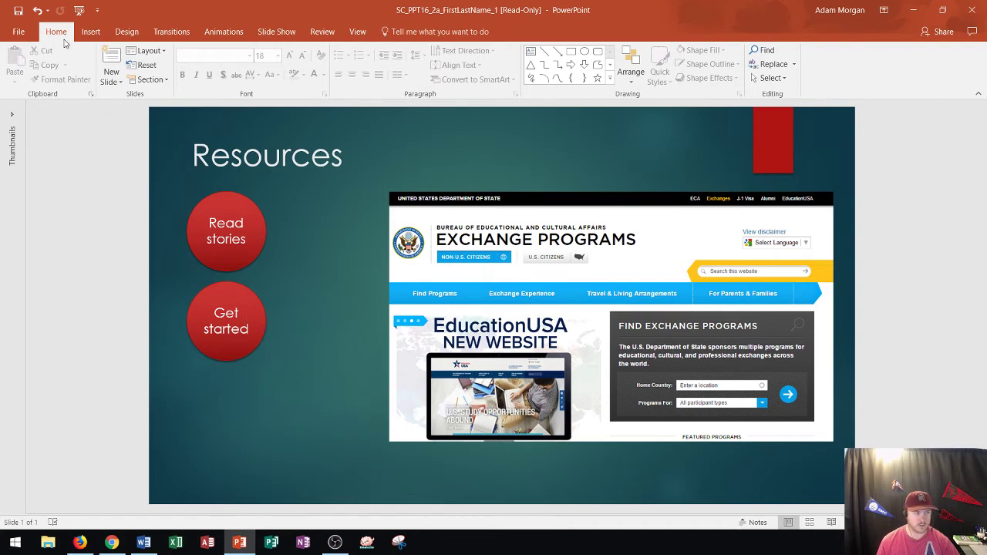
# Step: Draw a 1.33" red oval just to the right of the Get started circle
pyautogui.click(89, 33)
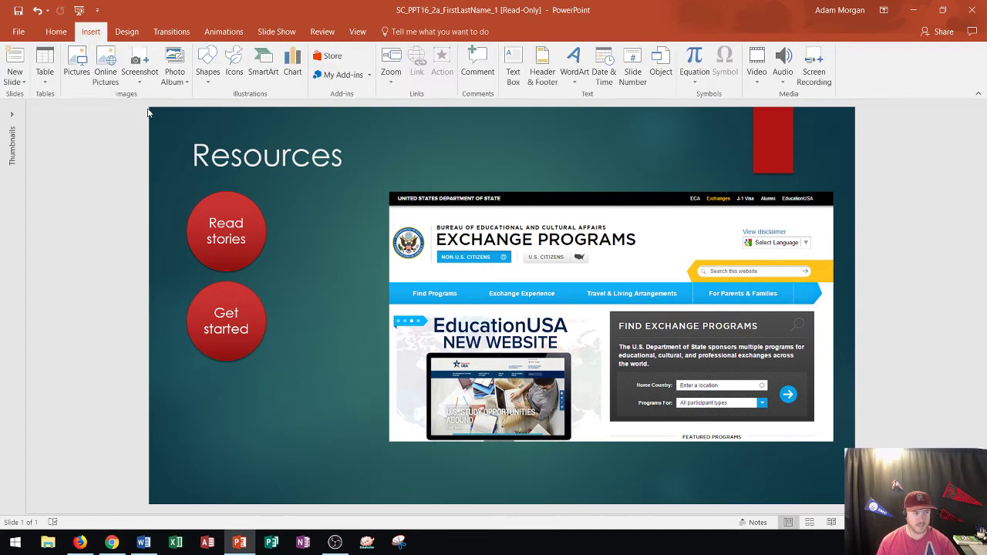
pyautogui.click(206, 73)
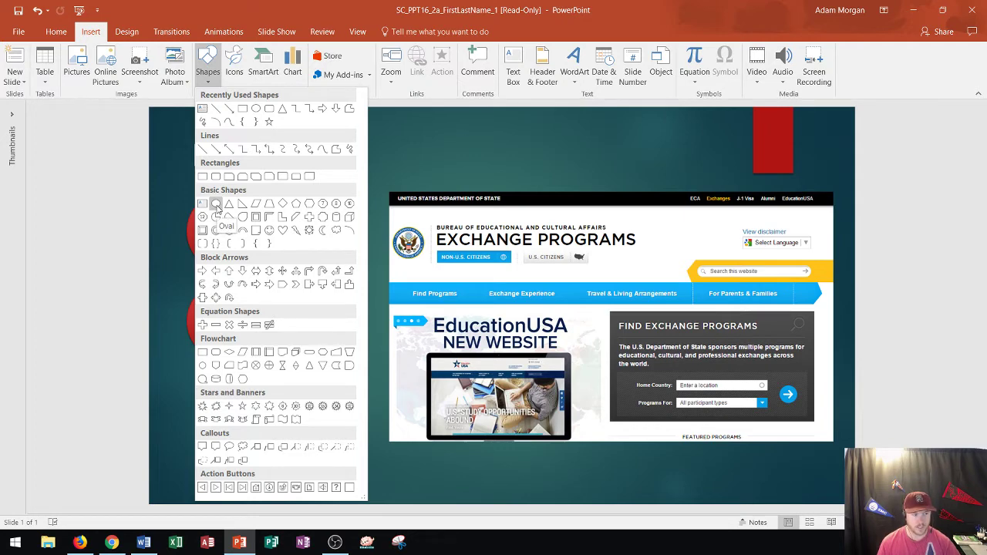
pyautogui.click(217, 205)
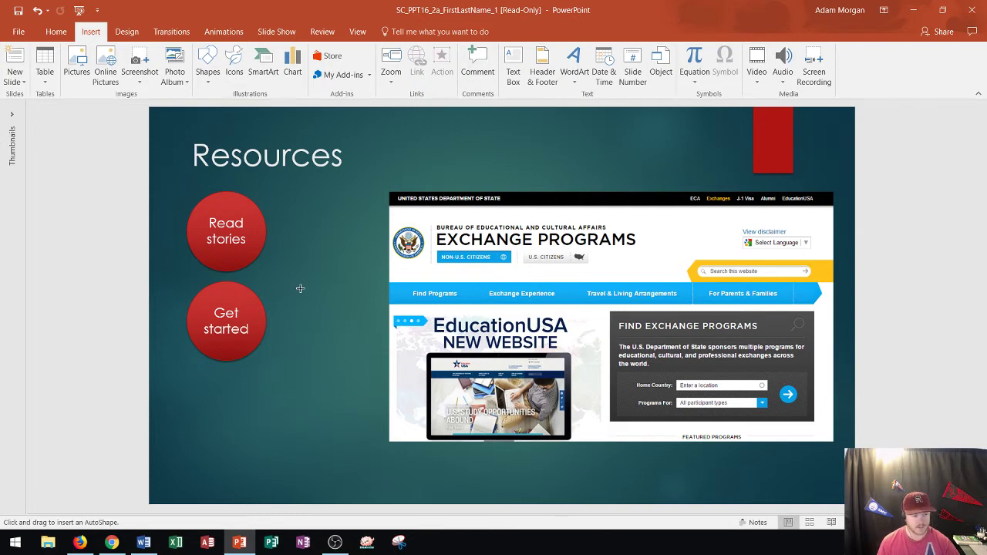
pyautogui.moveTo(300, 288); pyautogui.dragTo(334, 319)
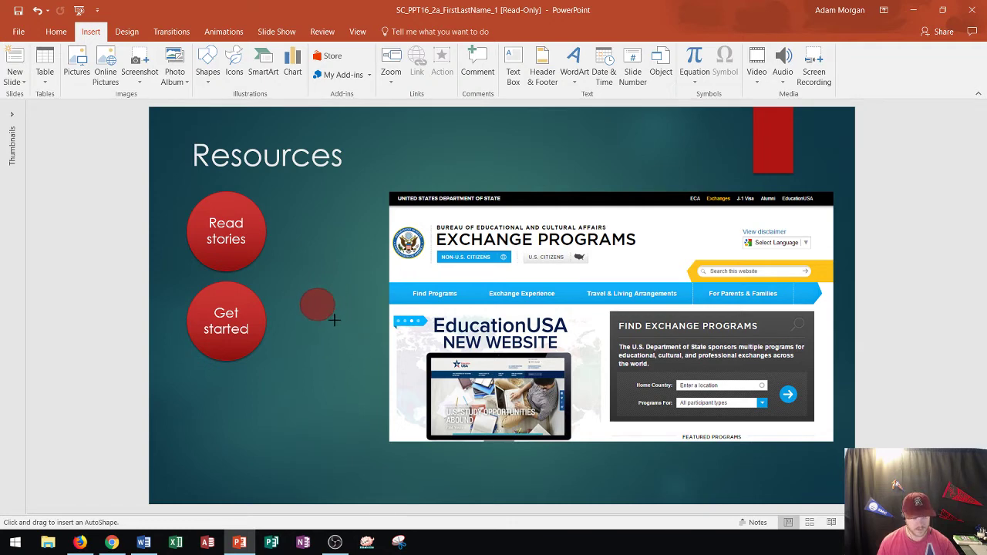
pyautogui.moveTo(334, 320); pyautogui.dragTo(370, 348)
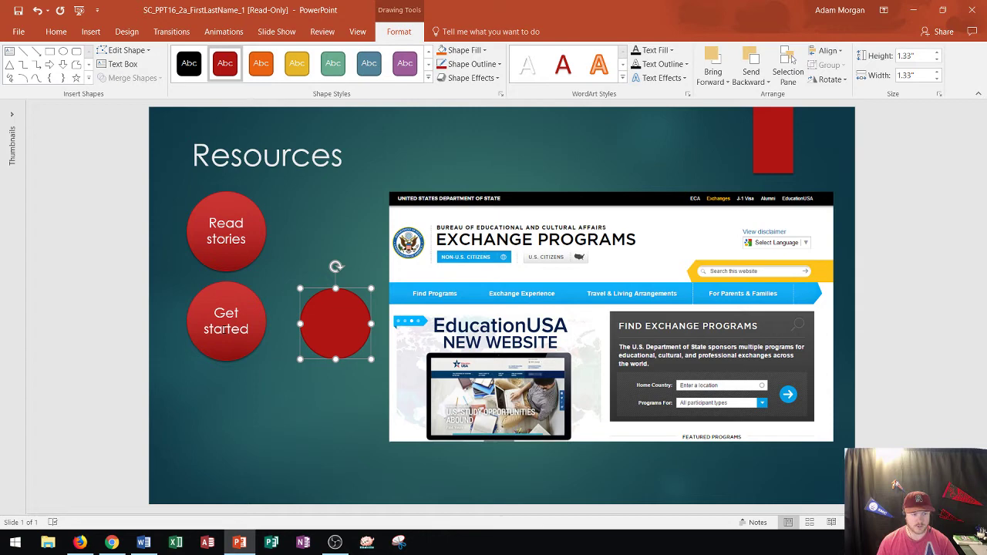
# Step: Delete the drawn oval, duplicate the Get started circle and move the copy aside
pyautogui.press('Delete')
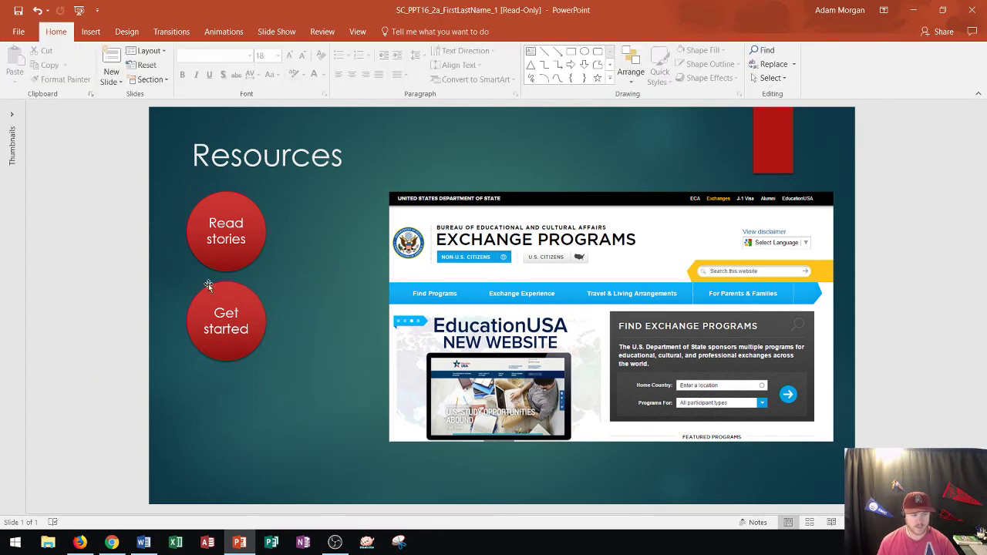
pyautogui.click(211, 290)
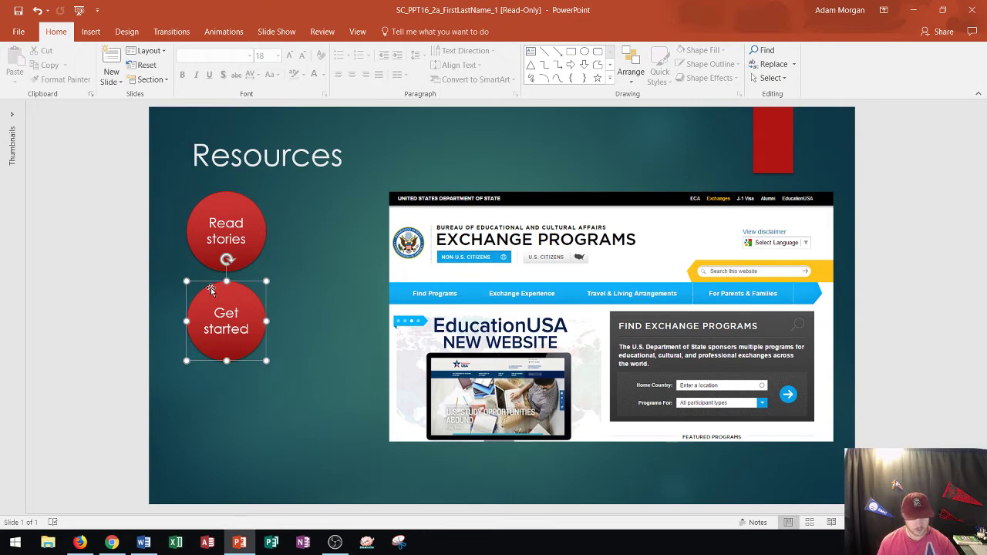
pyautogui.doubleClick(212, 291)
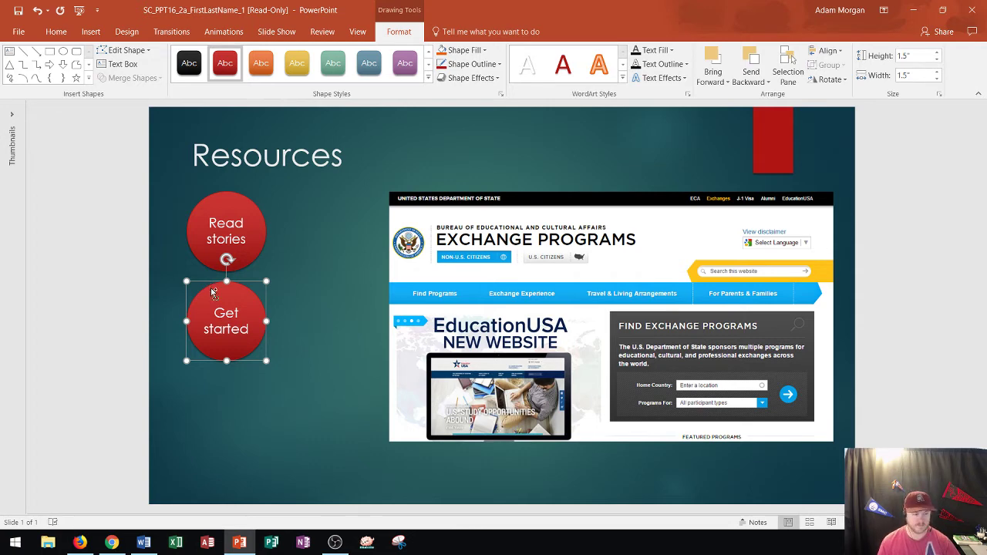
pyautogui.hotkey('ctrl', 'd')
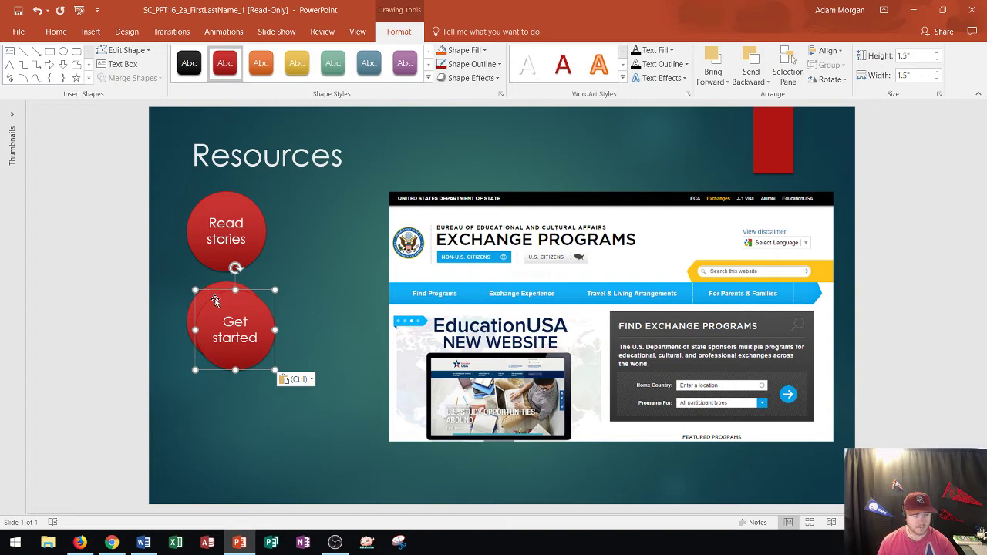
pyautogui.moveTo(220, 310); pyautogui.dragTo(280, 340)
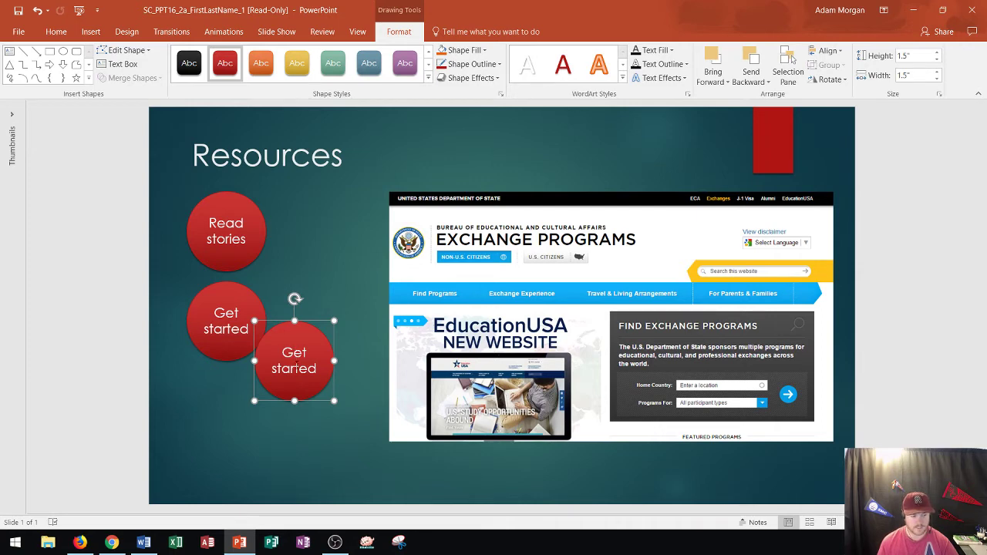
# Step: Replace the copied circle's label with 'Learn More'
pyautogui.doubleClick(299, 364)
pyautogui.tripleClick(297, 367)
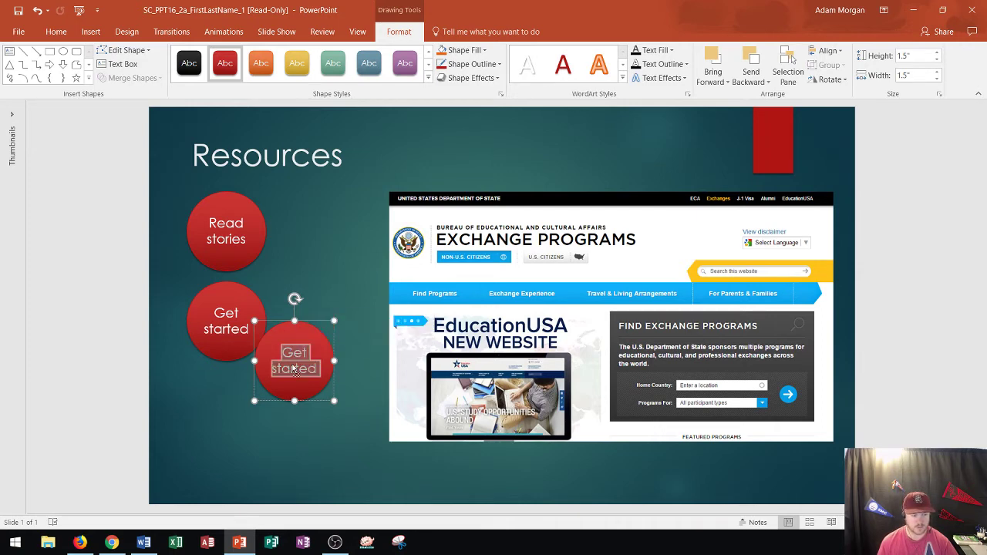
pyautogui.doubleClick(293, 368)
pyautogui.click(293, 368)
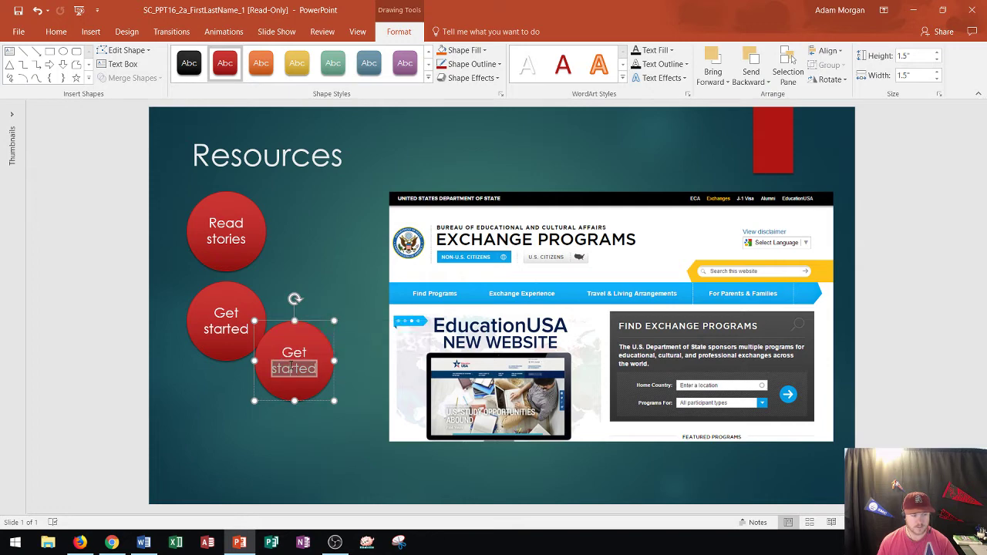
pyautogui.doubleClick(292, 368)
pyautogui.click(291, 367)
pyautogui.tripleClick(290, 368)
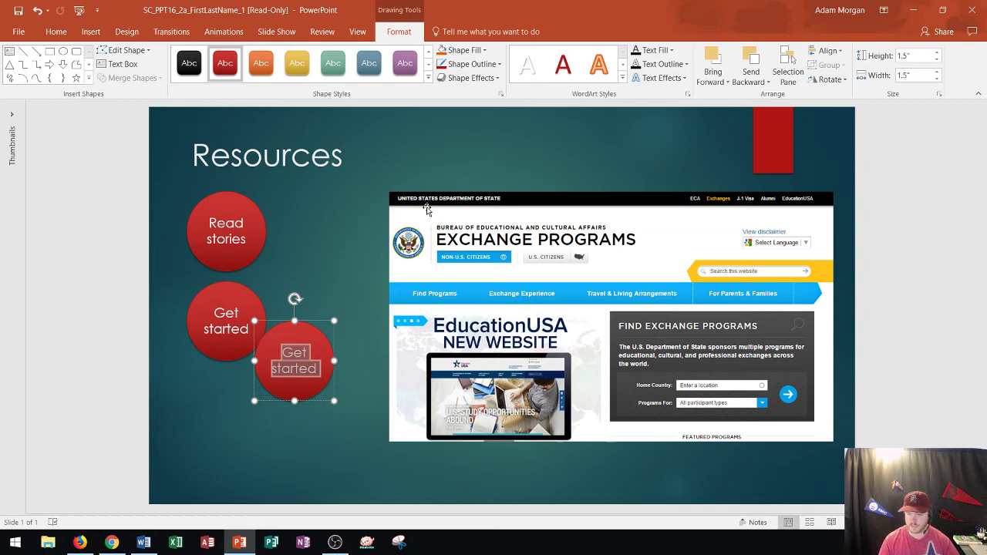
pyautogui.write('Learn More')
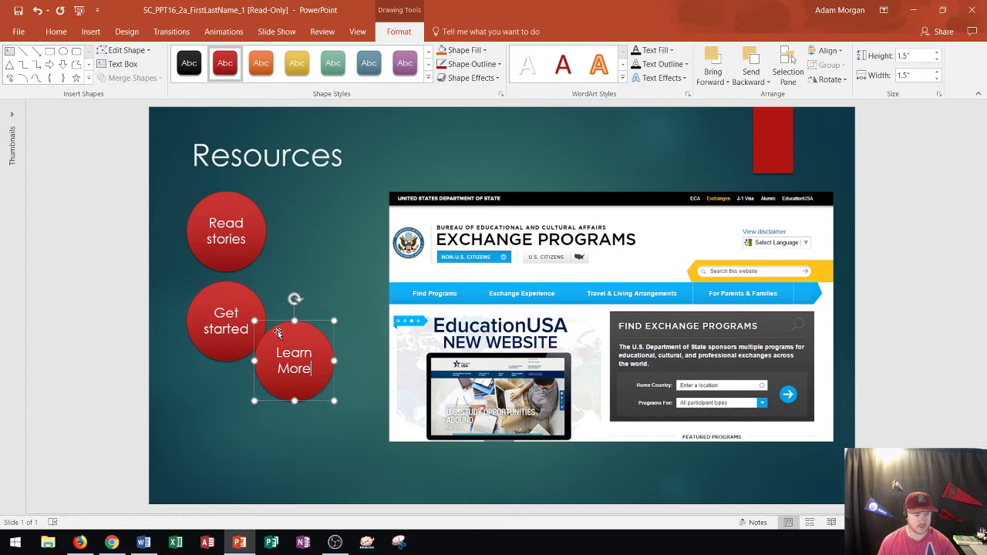
# Step: Place the Learn More circle directly below Get started, aligned with the other buttons
pyautogui.moveTo(278, 332); pyautogui.dragTo(209, 384)
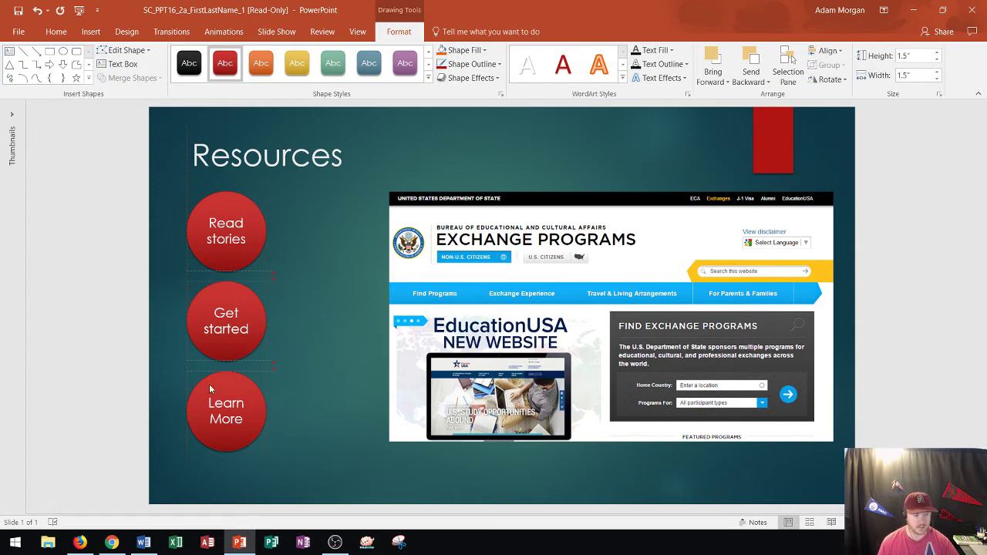
pyautogui.click(210, 390)
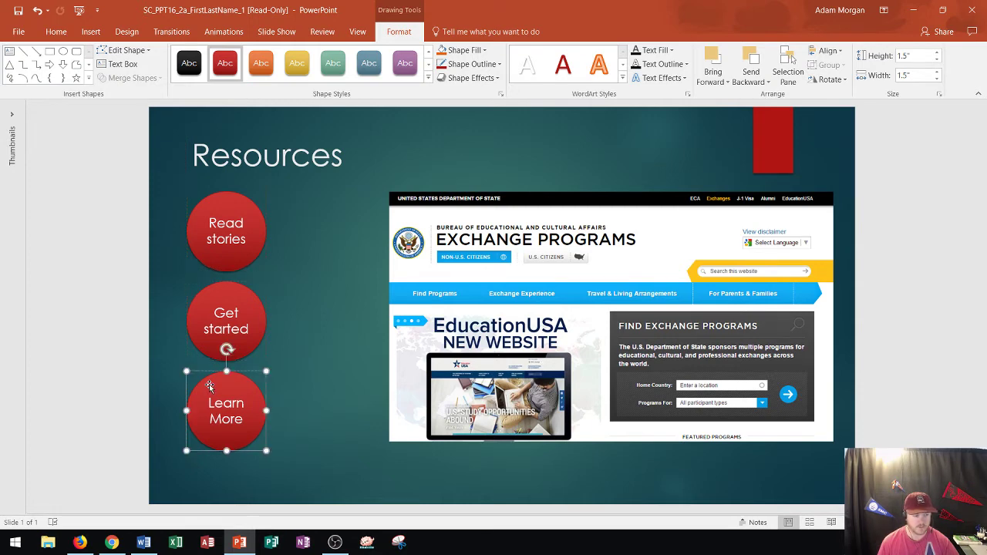
# Step: Draw a 0.91" by 1.25" right block arrow beside the Get started circle
pyautogui.click(100, 244)
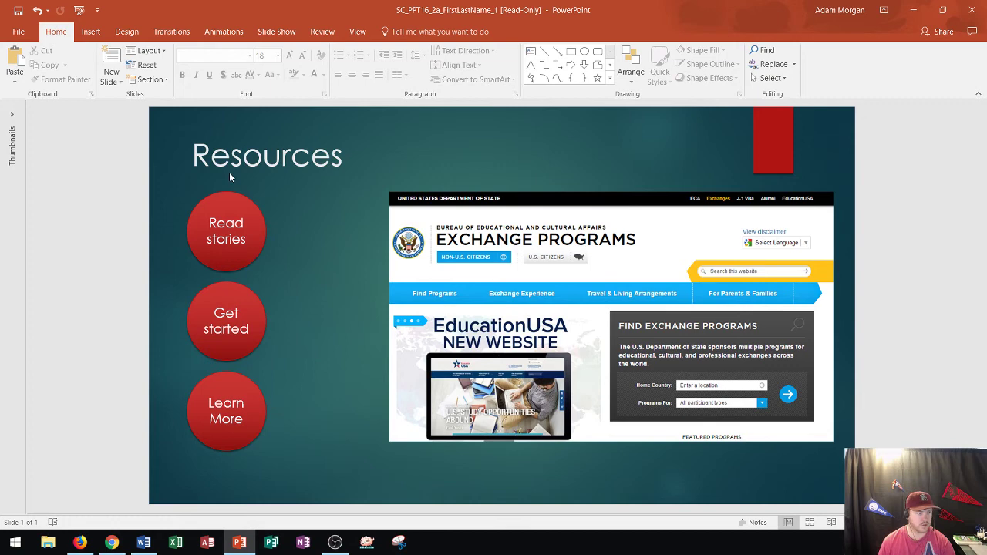
pyautogui.click(89, 31)
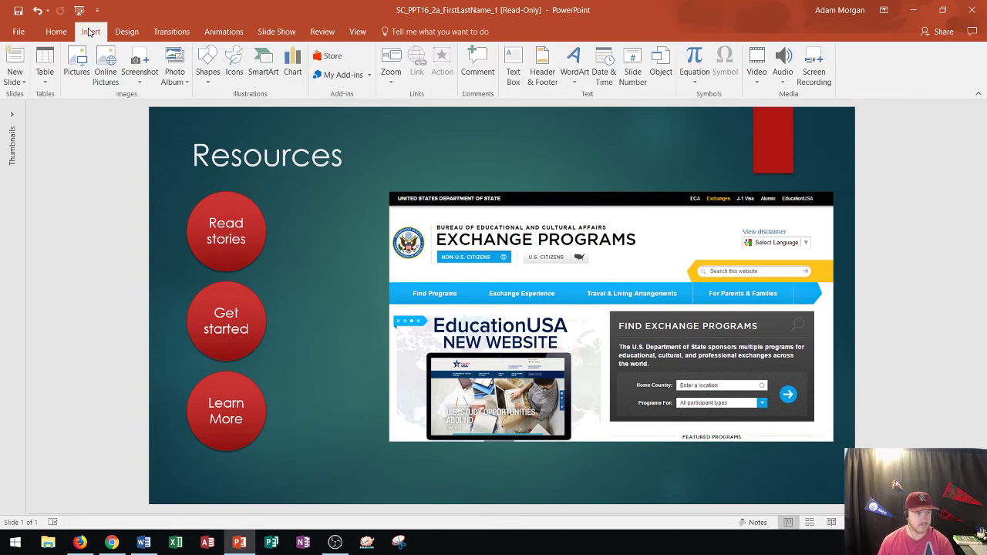
pyautogui.click(207, 74)
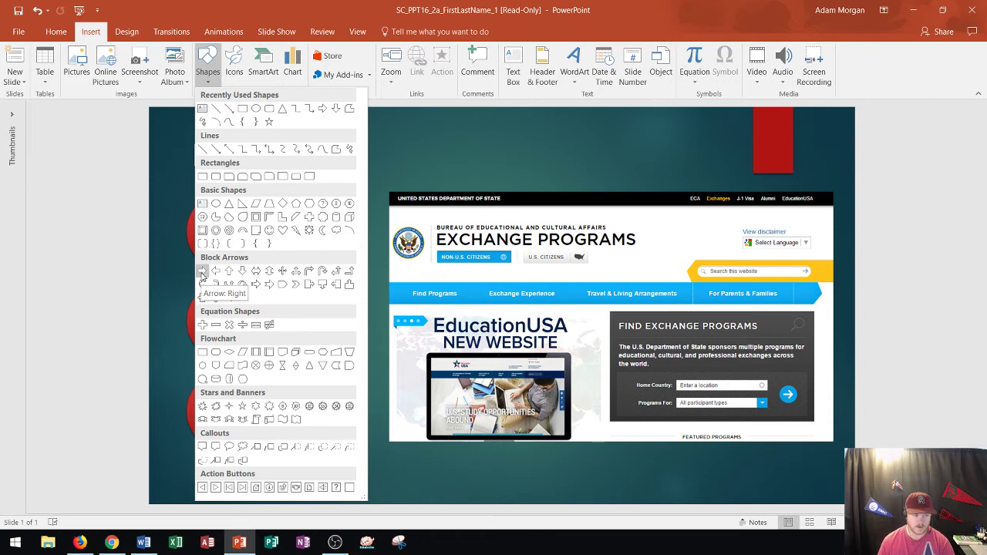
pyautogui.click(202, 271)
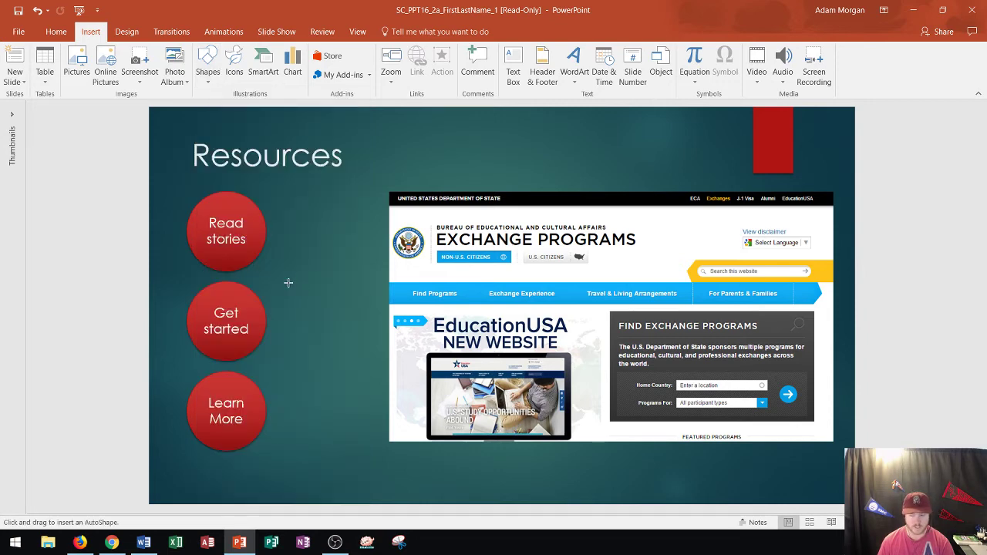
pyautogui.moveTo(289, 283)
pyautogui.mouseDown()
pyautogui.moveTo(400, 348)
pyautogui.moveTo(303, 297)
pyautogui.moveTo(333, 318)
pyautogui.moveTo(416, 354)
pyautogui.moveTo(342, 326)
pyautogui.moveTo(359, 312)
pyautogui.moveTo(332, 312)
pyautogui.moveTo(355, 330)
pyautogui.mouseUp()
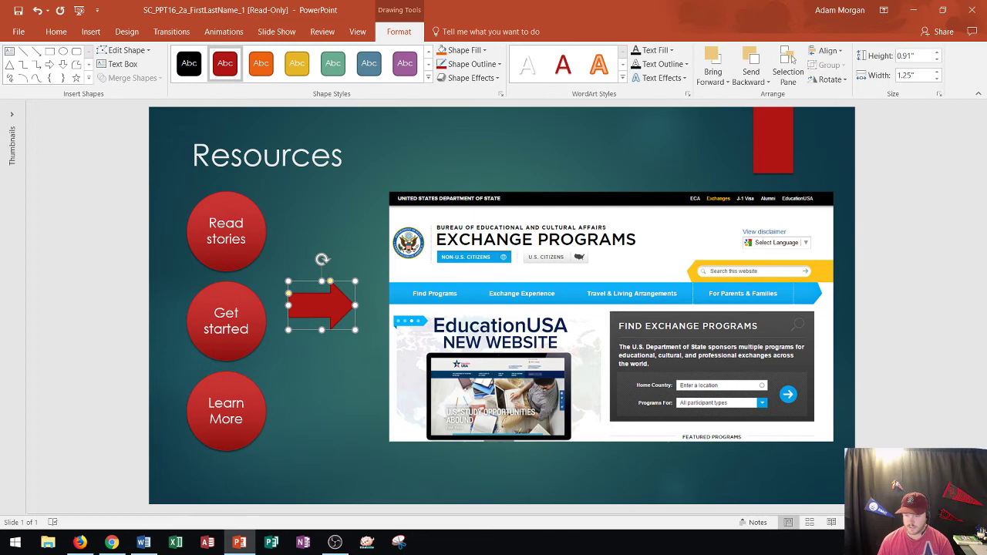
# Step: Apply the Moderate Effect – Dark Red, Accent 1 shape style to the arrow
pyautogui.hotkey('alt', 'Tab')
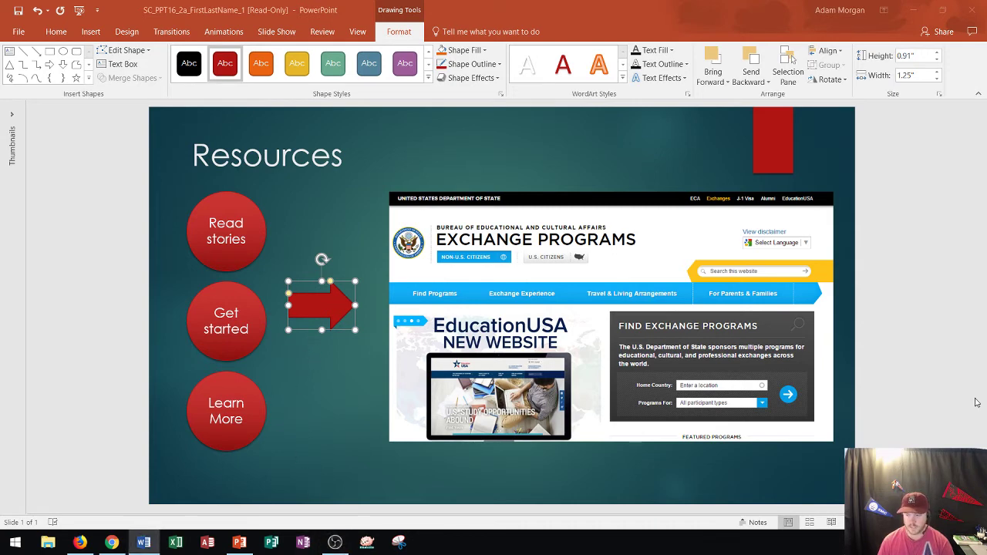
pyautogui.click(325, 308)
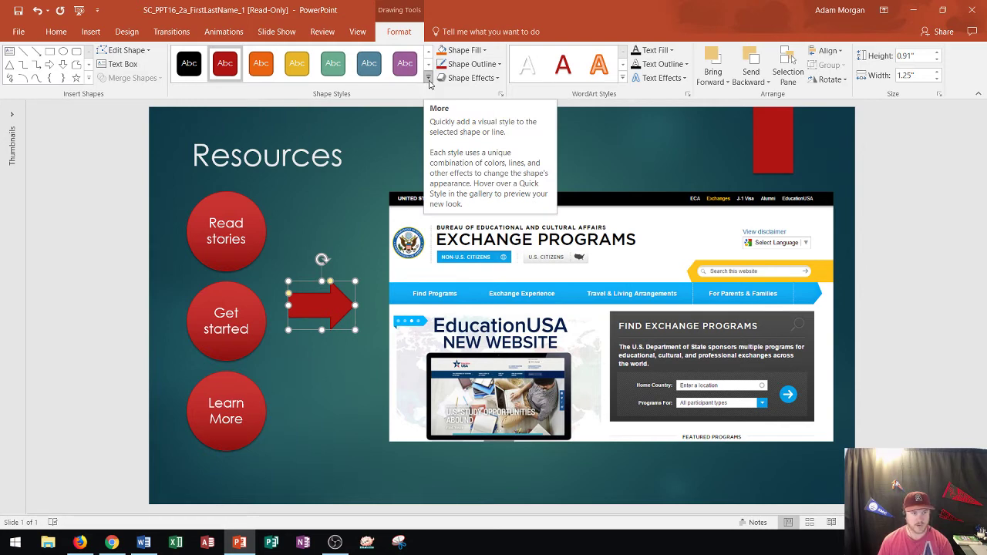
pyautogui.click(429, 78)
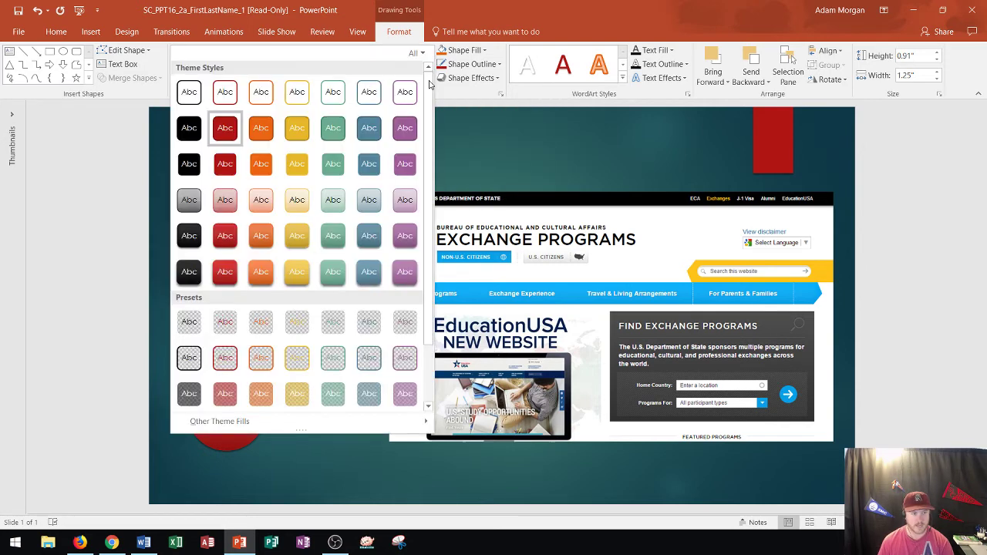
pyautogui.click(226, 243)
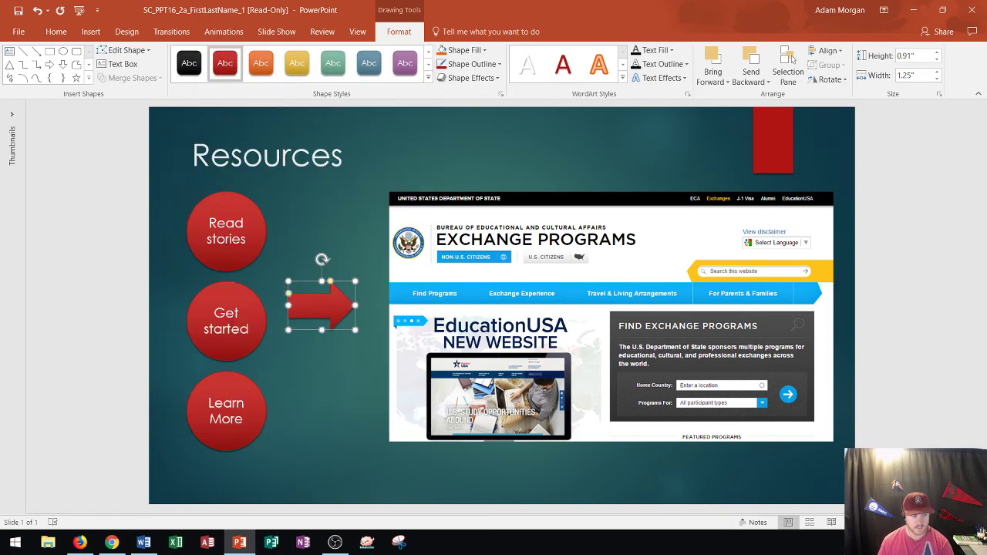
pyautogui.click(232, 292)
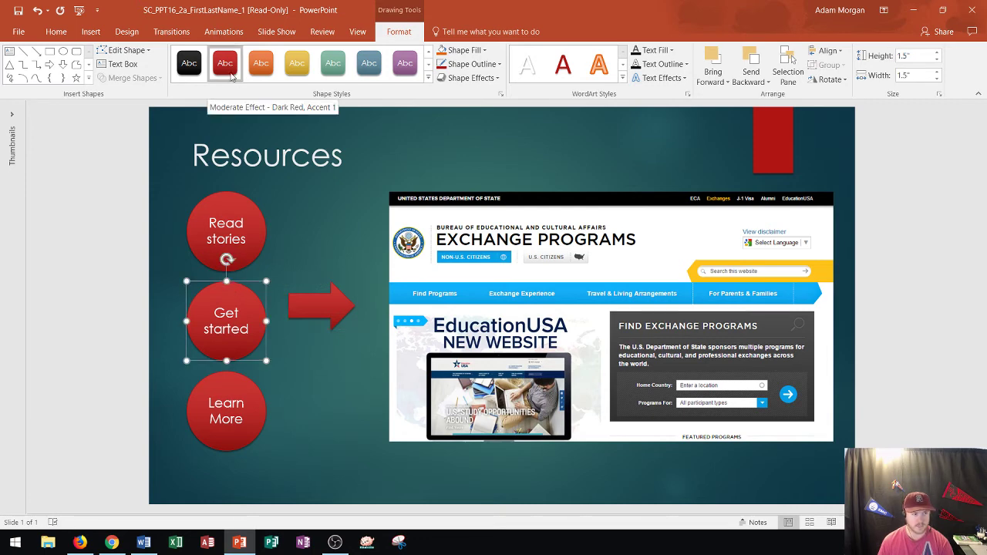
pyautogui.click(306, 296)
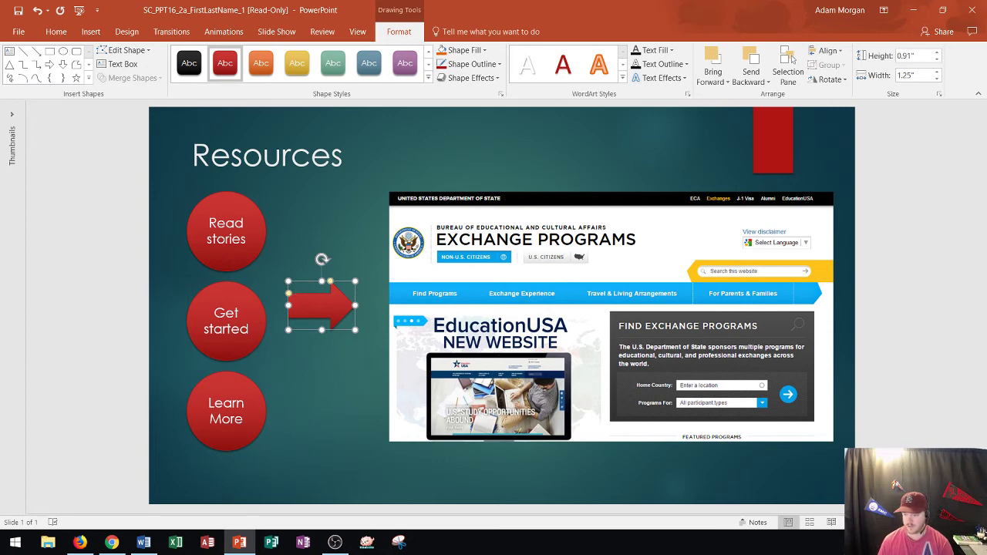
# Step: Nudge the arrow slightly down and right toward the website screenshot
pyautogui.hotkey('alt', 'Tab')
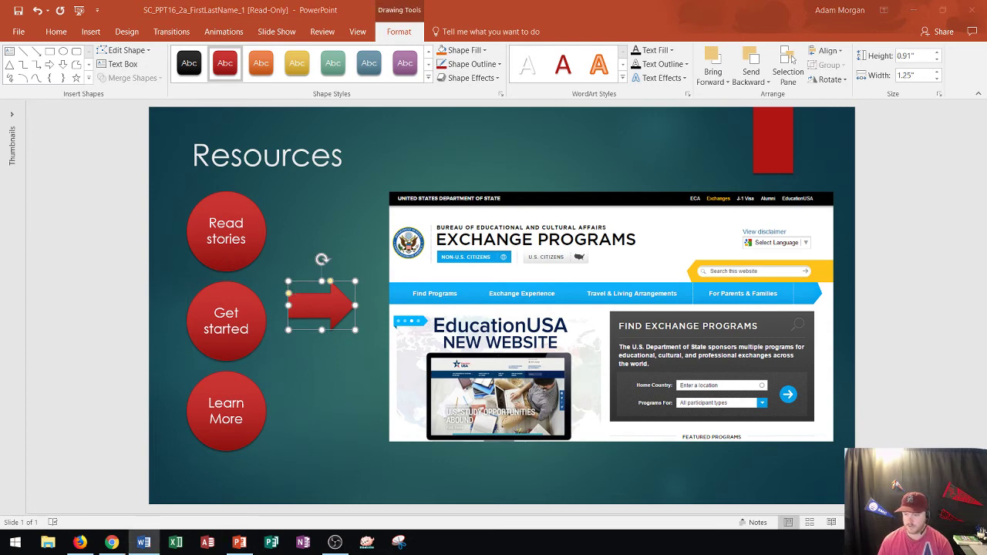
pyautogui.click(307, 305)
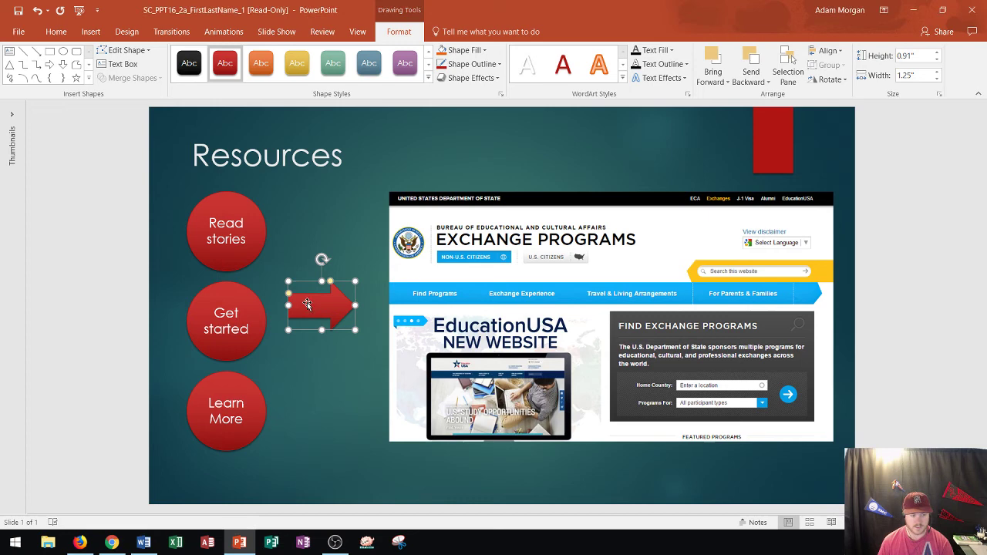
pyautogui.moveTo(306, 302); pyautogui.dragTo(314, 310)
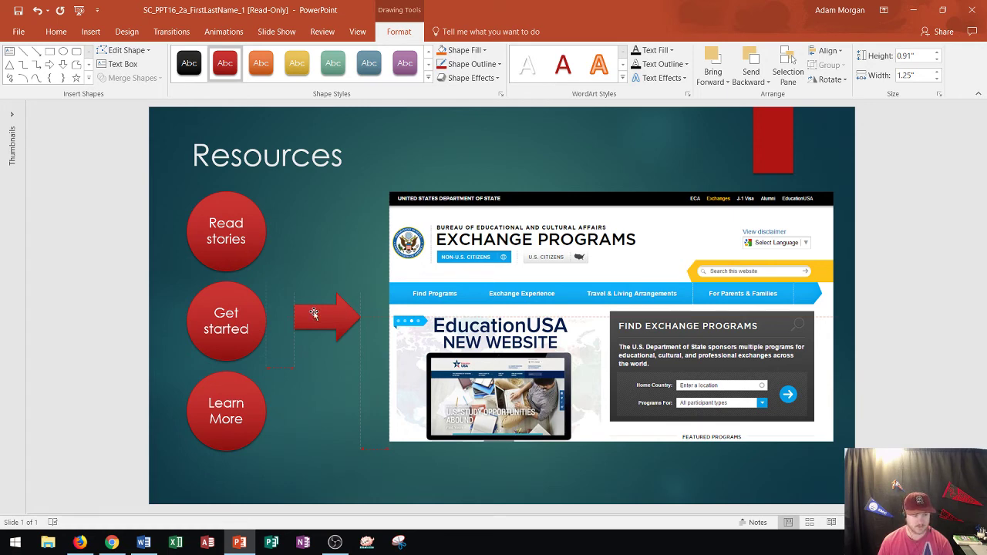
pyautogui.moveTo(314, 313); pyautogui.dragTo(314, 313)
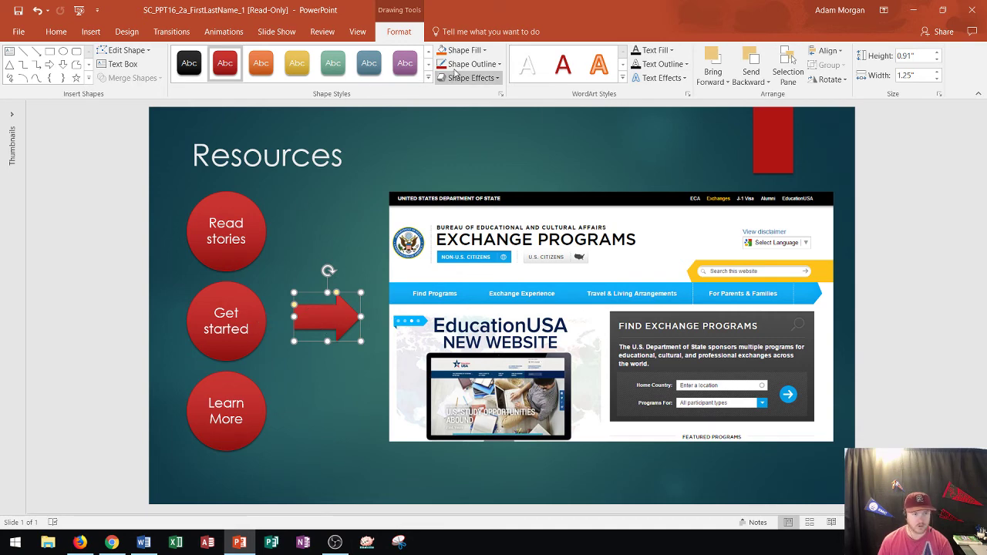
# Step: Give the arrow a White, Text 1 outline
pyautogui.click(484, 51)
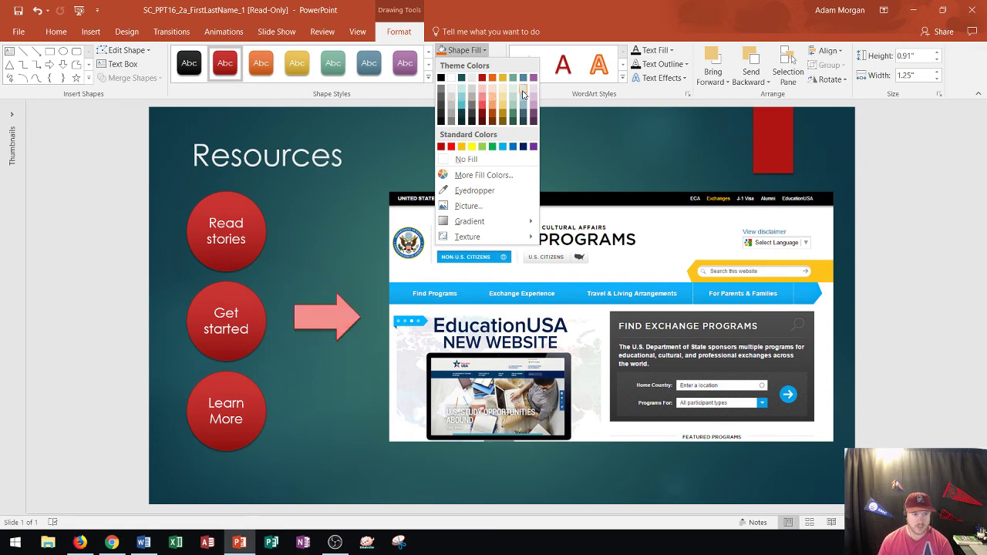
pyautogui.click(470, 50)
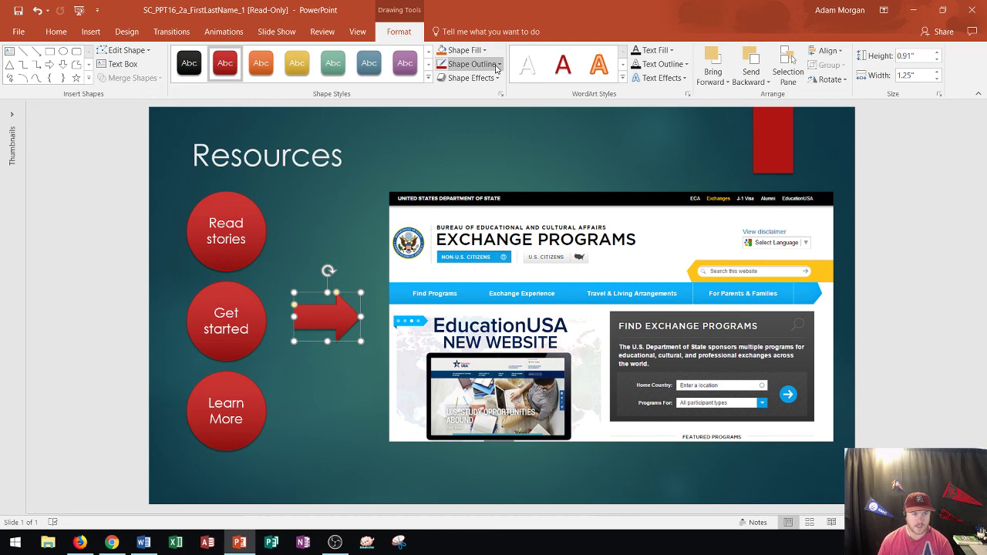
pyautogui.click(497, 64)
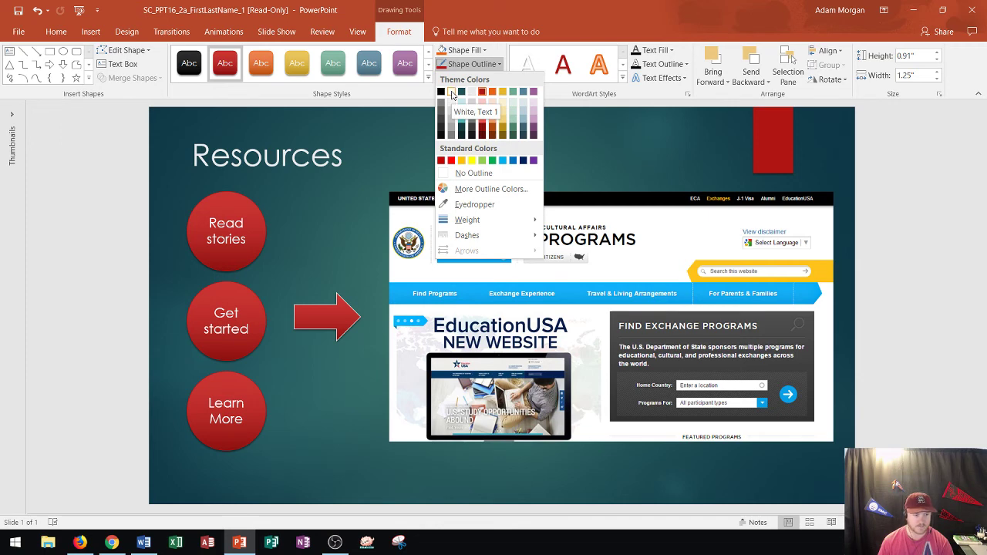
pyautogui.click(452, 94)
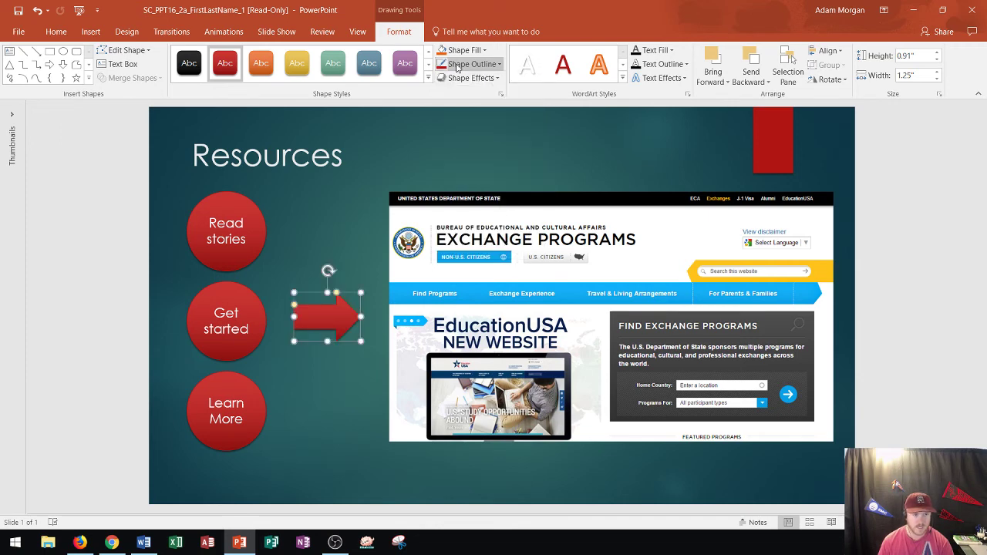
# Step: Browse the arrow's Shape Effects options without applying any
pyautogui.click(483, 78)
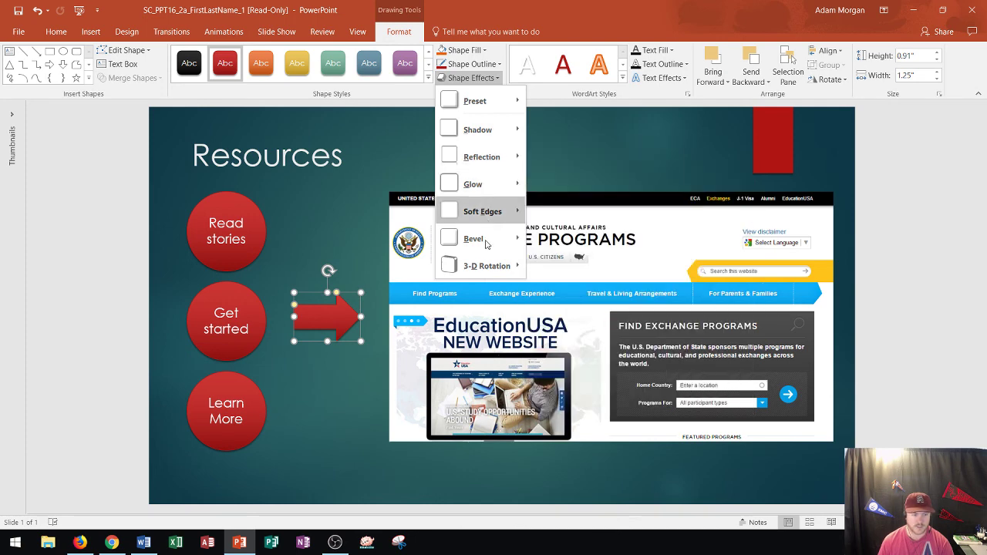
pyautogui.moveTo(486, 265)
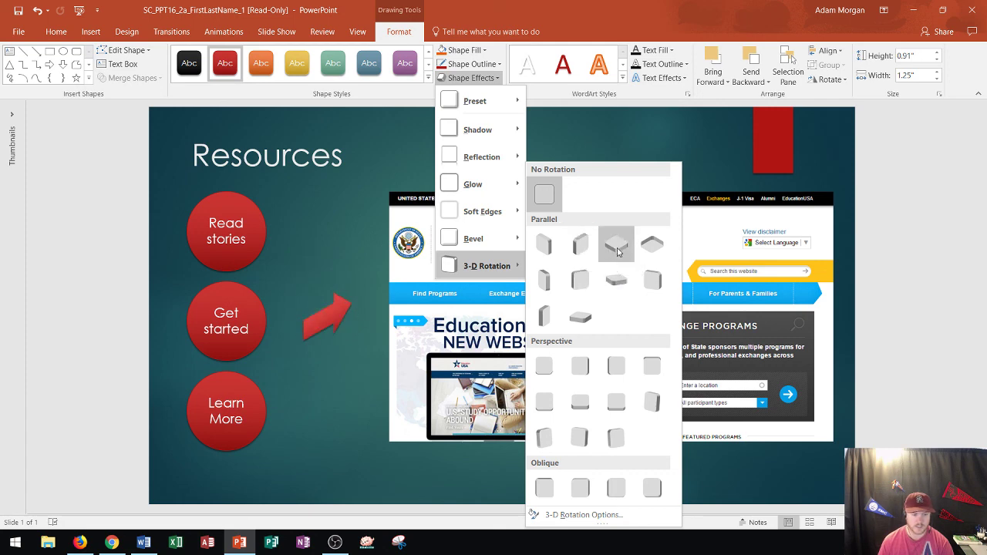
pyautogui.moveTo(486, 211)
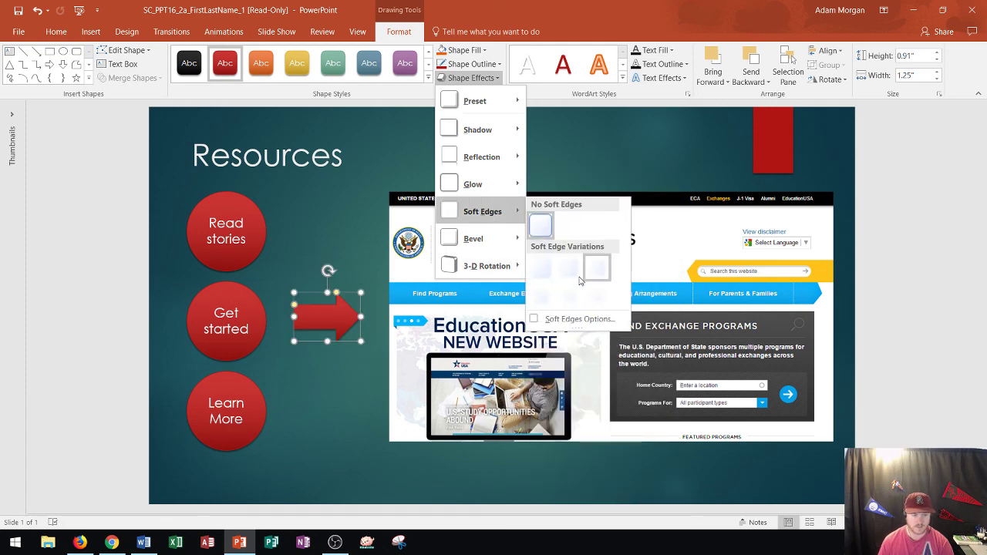
pyautogui.click(327, 240)
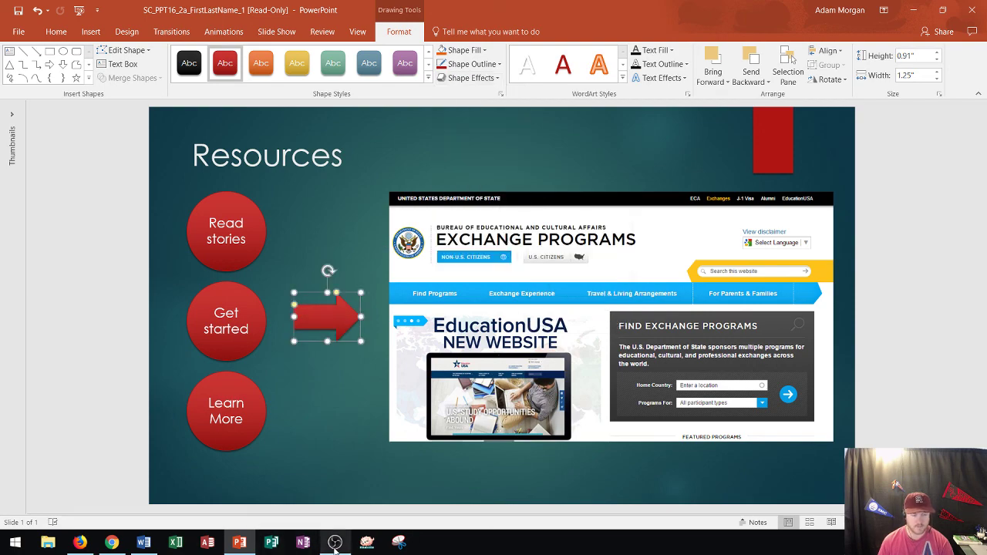